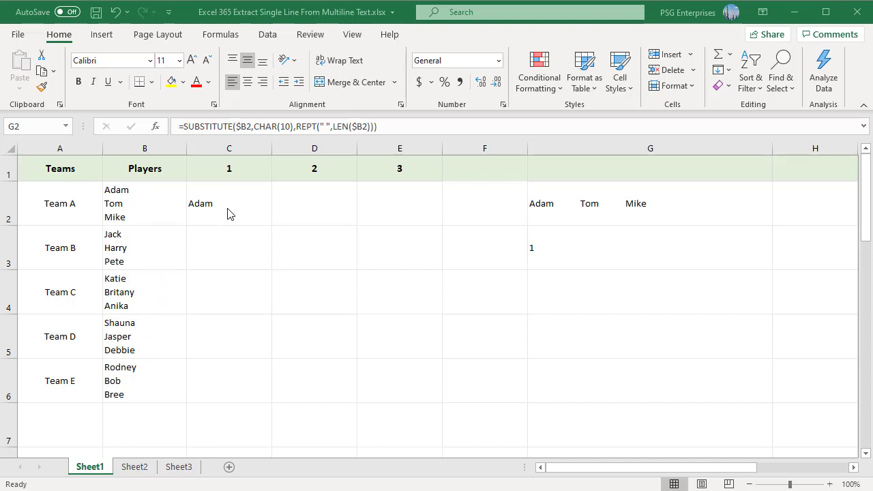
Step: Review the C2 extraction formula and the SUBSTITUTE helper formula in G2 without changing them
drag(227, 209, 253, 204)
double_click(253, 204)
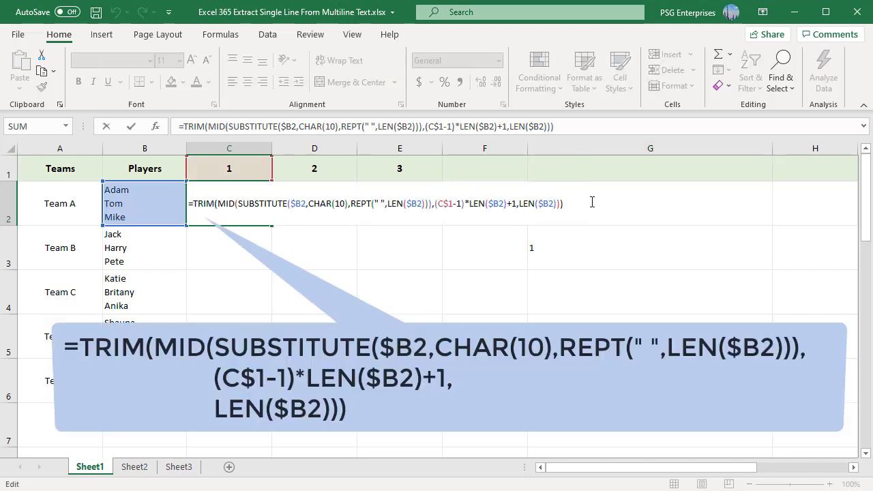
key(ctrl+Return)
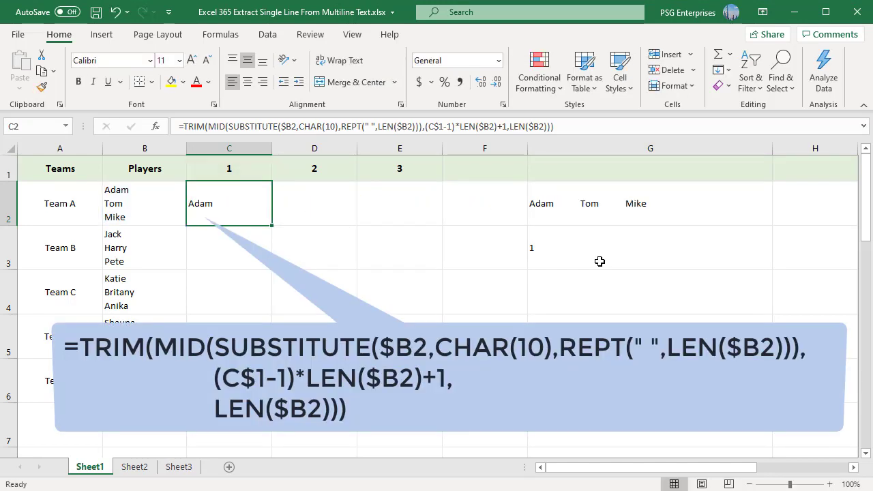
click(674, 211)
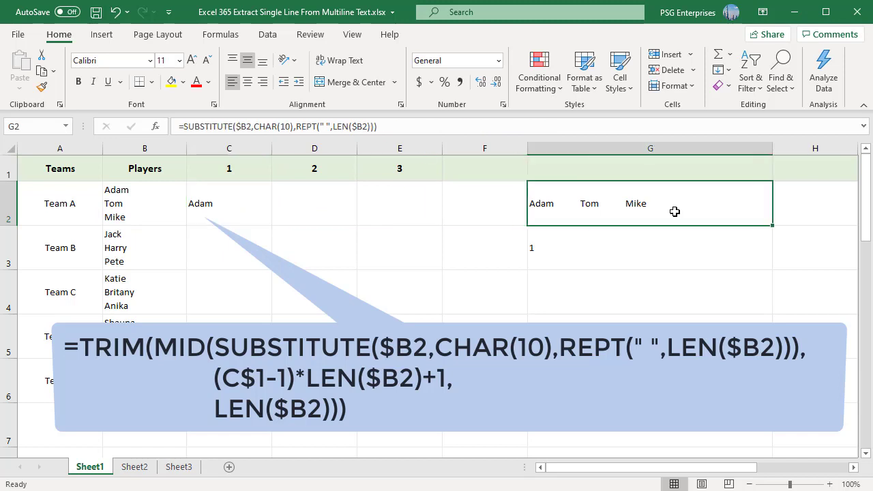
double_click(674, 211)
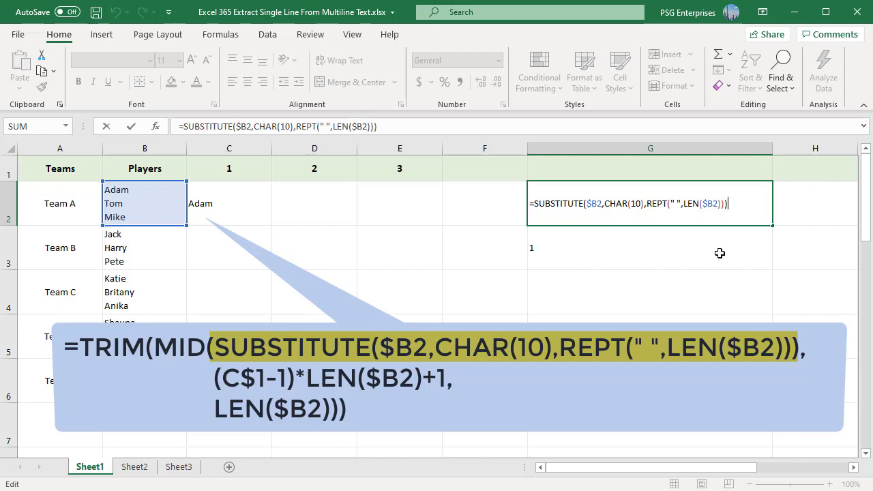
key(ctrl+Return)
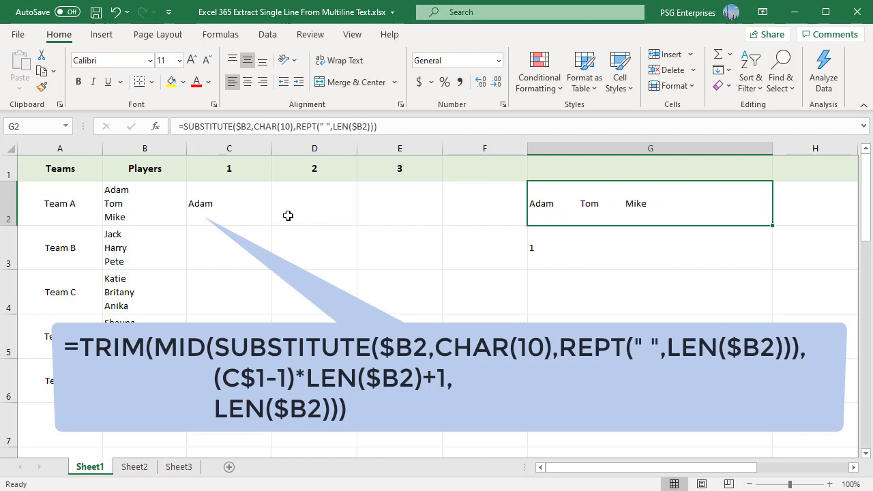
Step: Walk through the TRIM/MID formula in C2 and confirm it returns Adam
click(239, 201)
double_click(238, 202)
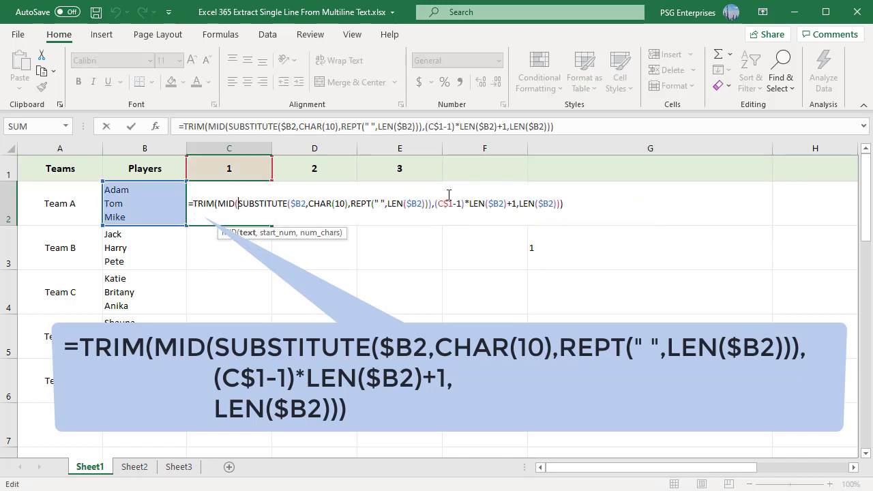
click(566, 203)
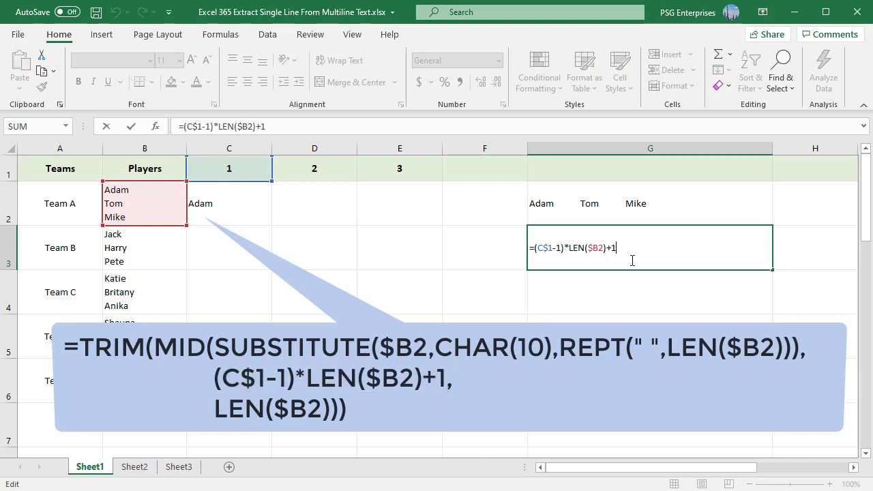
key(ctrl+Return)
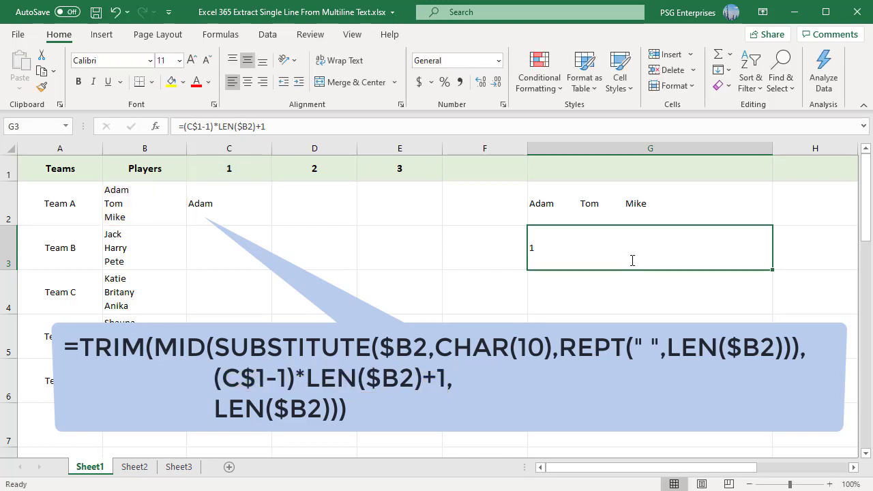
double_click(249, 211)
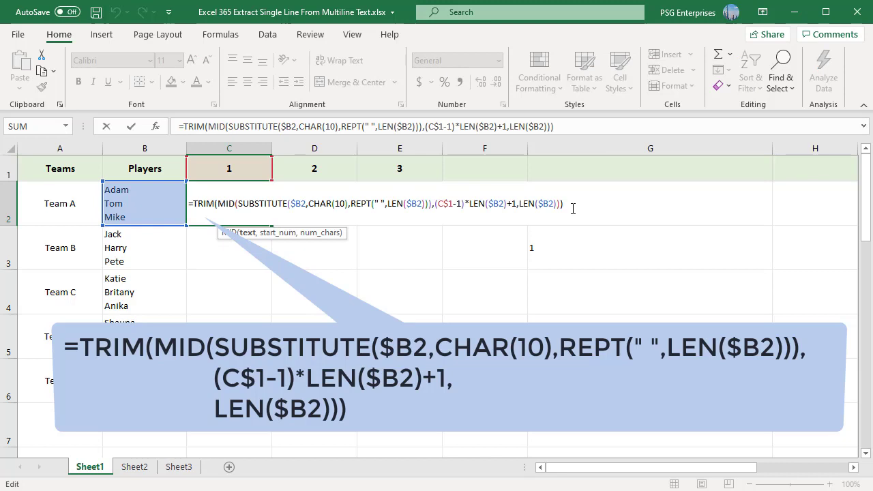
click(574, 209)
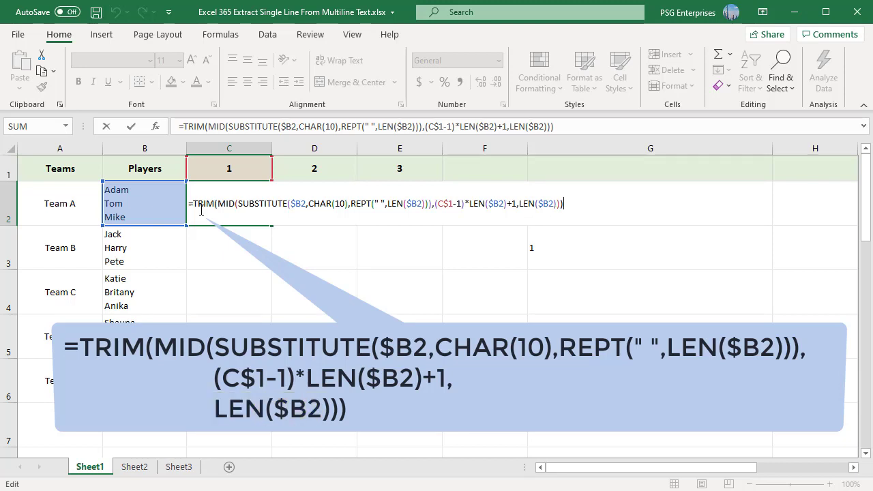
key(ctrl+Return)
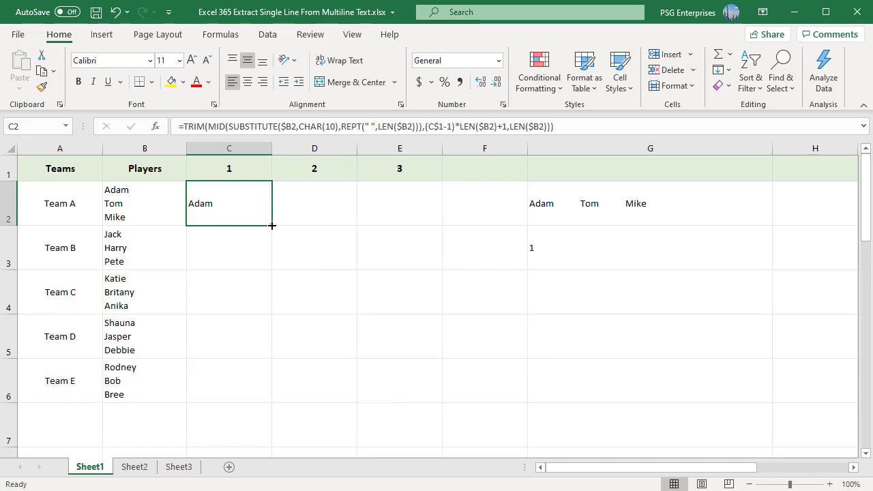
Step: Fill the C2 formula right to E2, then fill C2:E2 down to row 6
drag(272, 225, 413, 226)
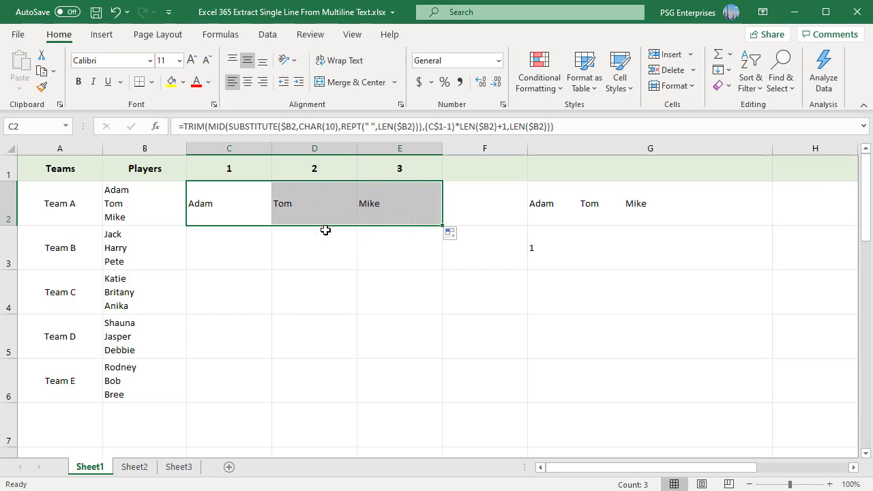
click(451, 218)
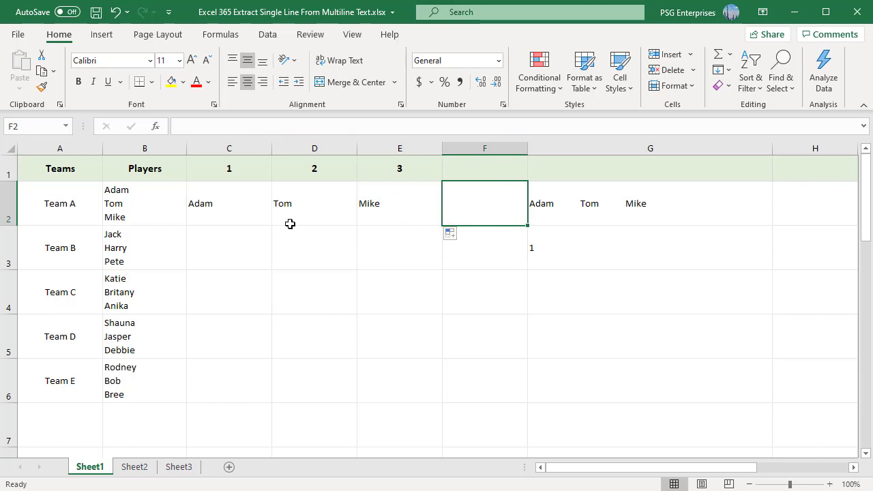
click(226, 217)
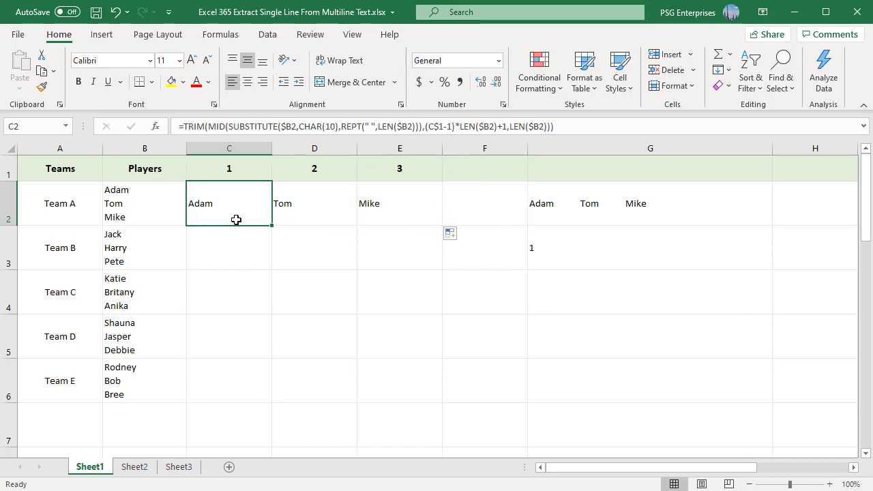
shift+click(409, 217)
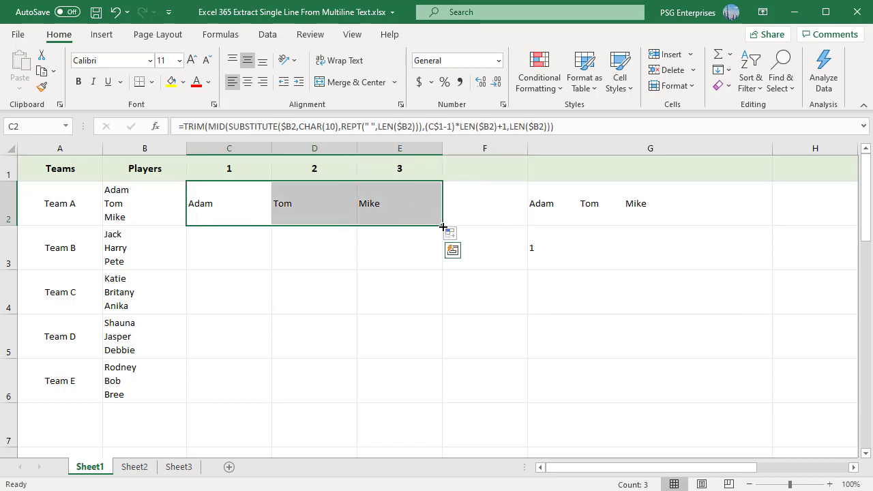
mouse_move(443, 226)
mouse_down()
mouse_move(432, 299)
mouse_move(435, 387)
mouse_up()
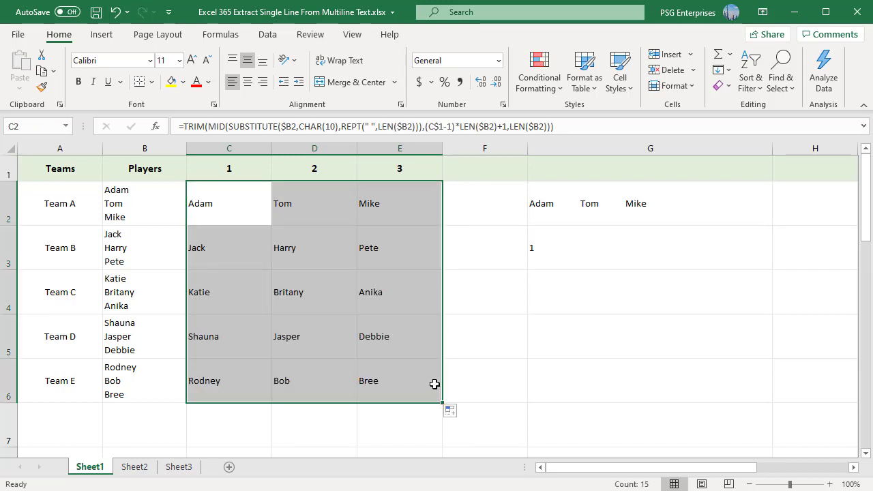
click(479, 418)
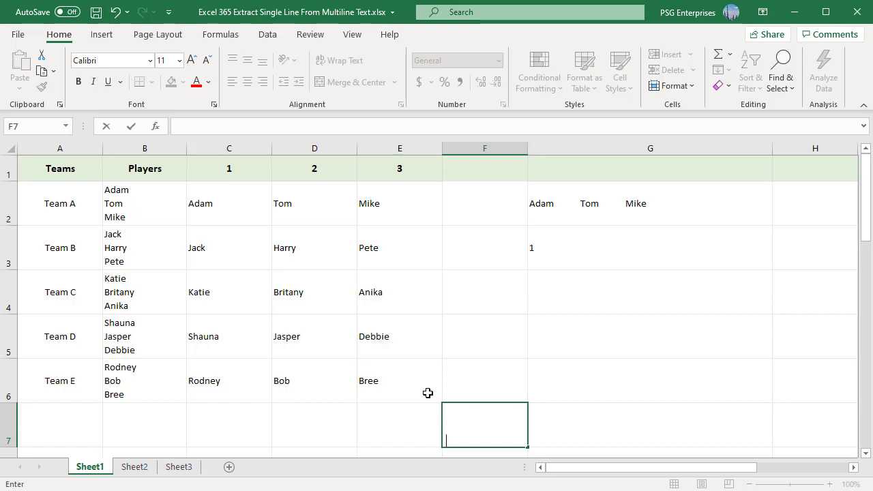
Step: On Sheet2, select the three addresses in A2:A4 and bring up the Data tab
click(139, 468)
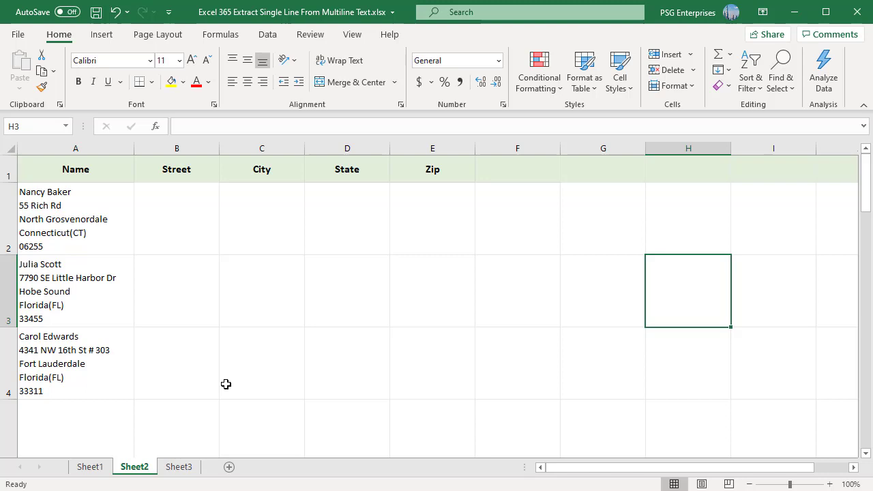
click(79, 213)
shift+click(84, 371)
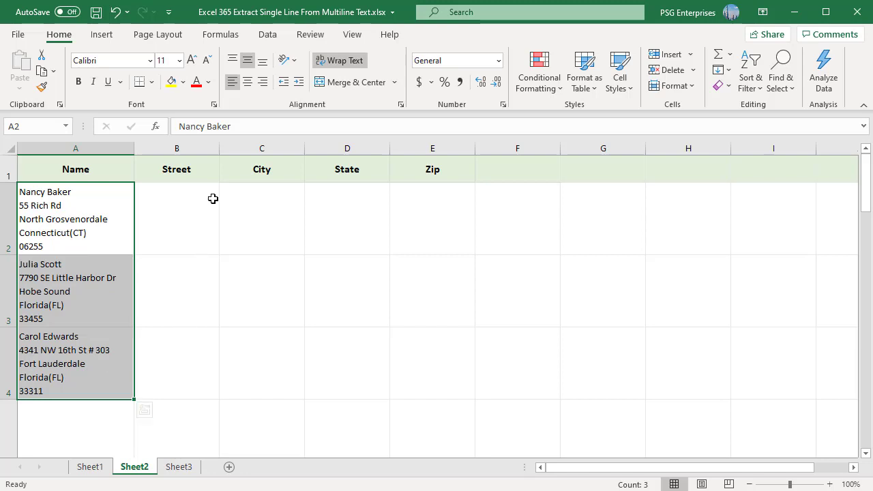
click(268, 35)
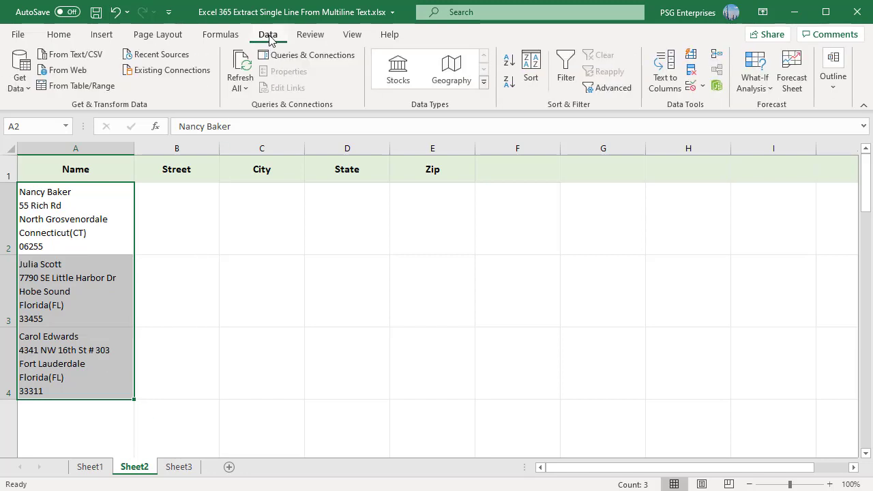
Step: Start Text to Columns as Delimited, replacing Tab with a Ctrl+J line-break delimiter under Other
click(667, 74)
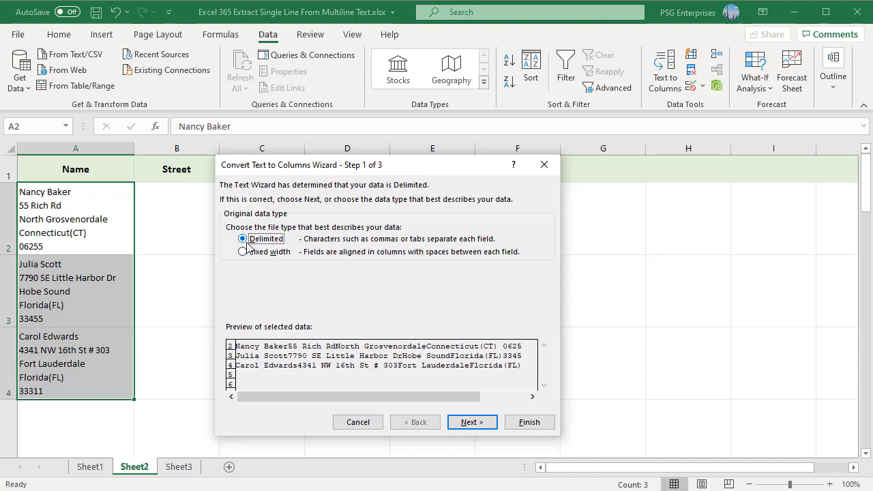
click(459, 424)
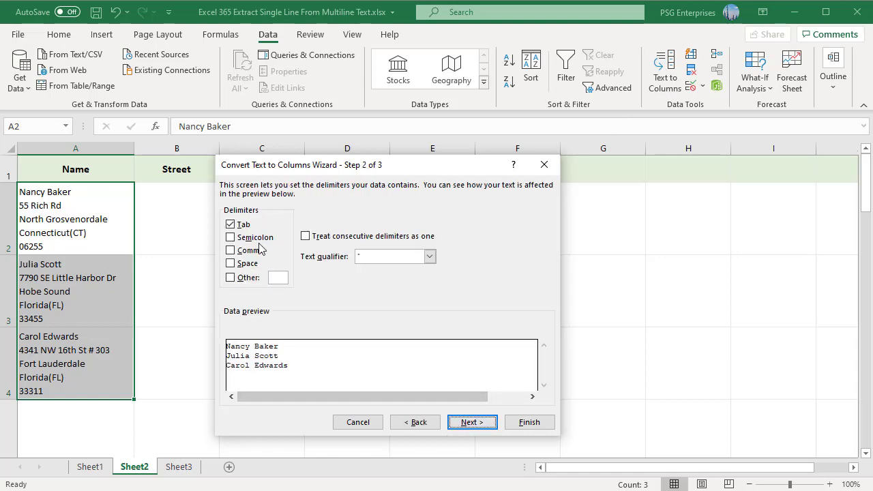
click(230, 226)
click(231, 278)
key(ctrl+j)
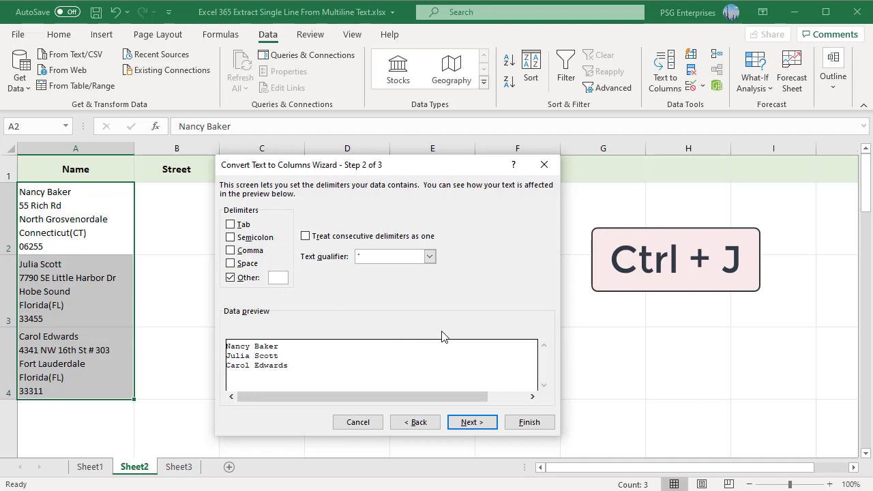
key(ctrl+j)
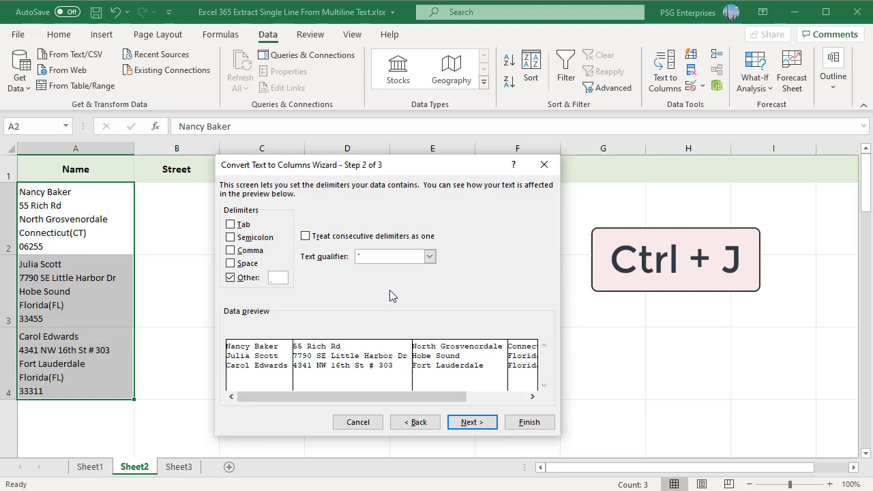
click(470, 423)
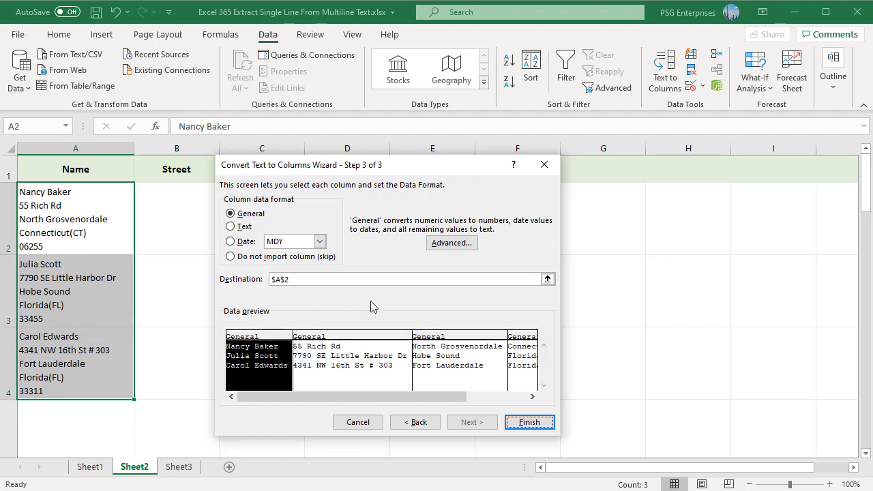
Step: Finish the split, accept replacing existing data, and deselect the Name, Street, City, State, Zip results
click(530, 422)
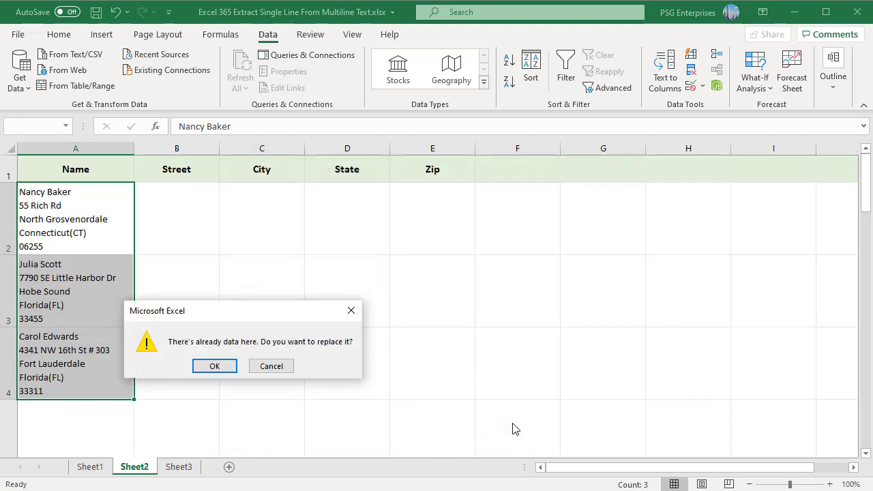
click(215, 367)
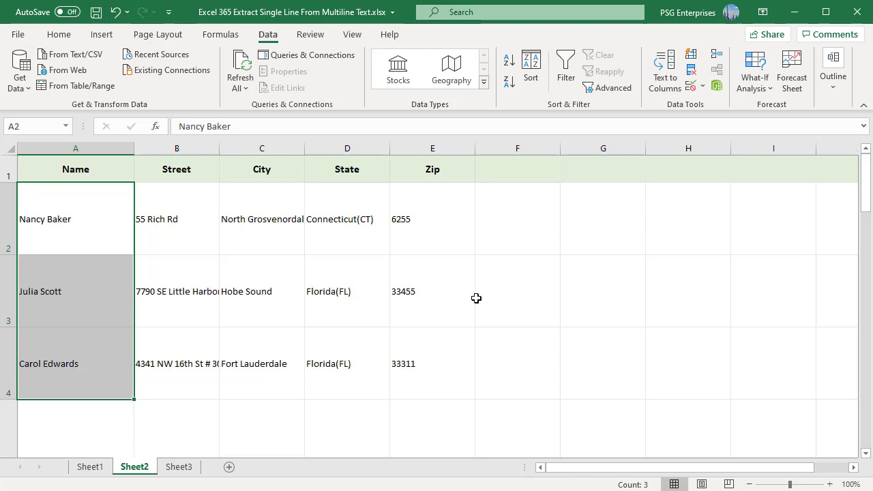
click(544, 291)
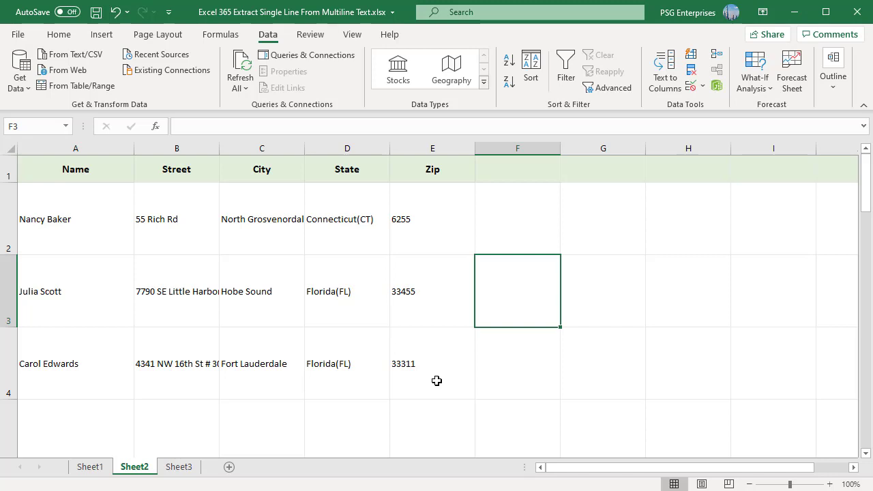
Step: On Sheet3, select addresses A2:A5 and advance Text to Columns to its final step
click(179, 468)
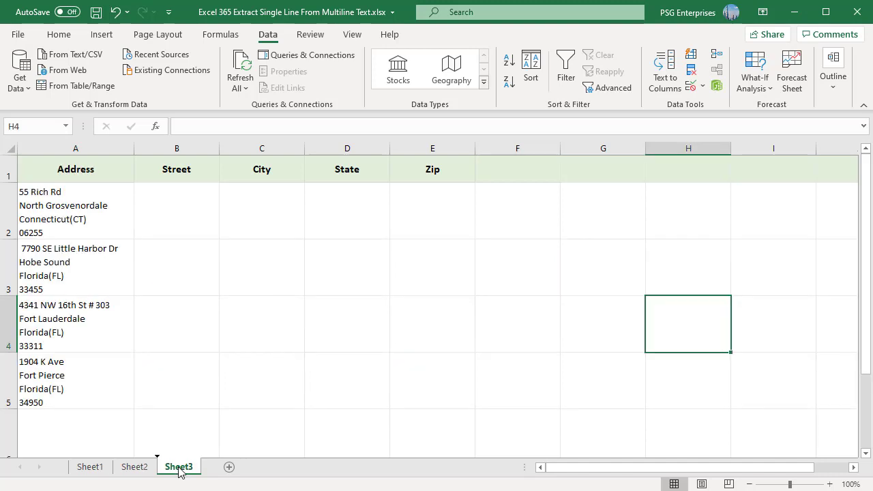
click(67, 217)
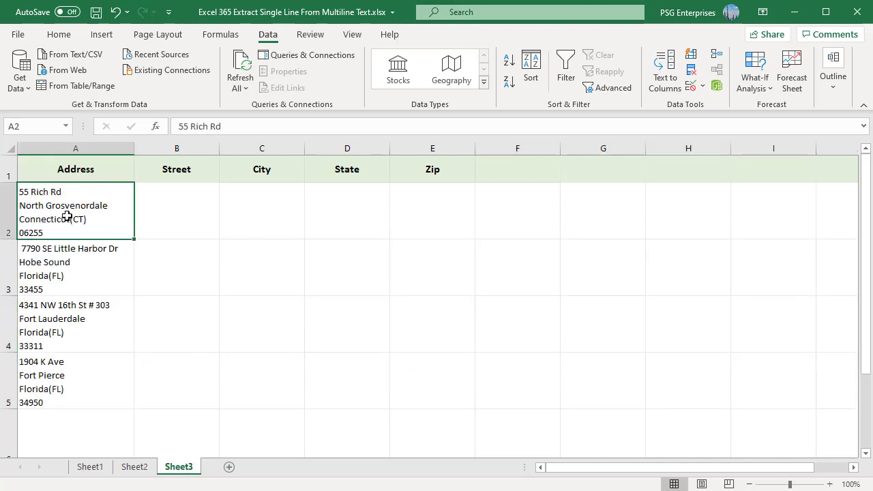
shift+click(76, 377)
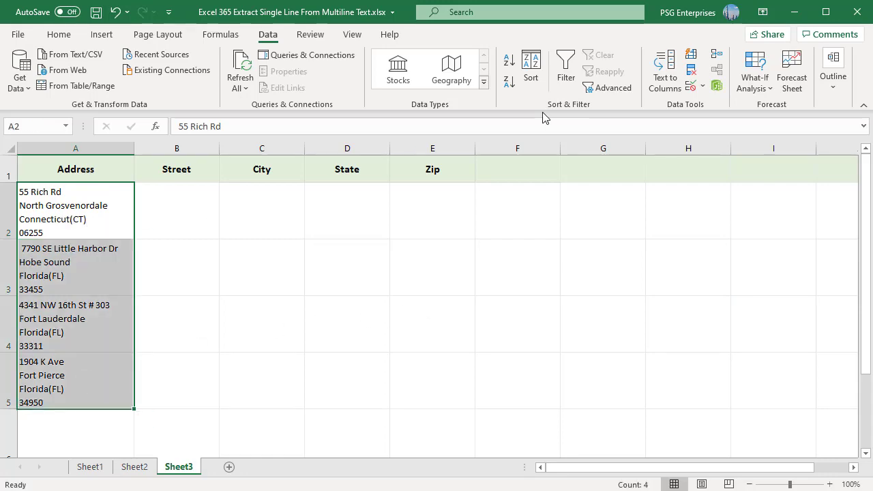
click(665, 83)
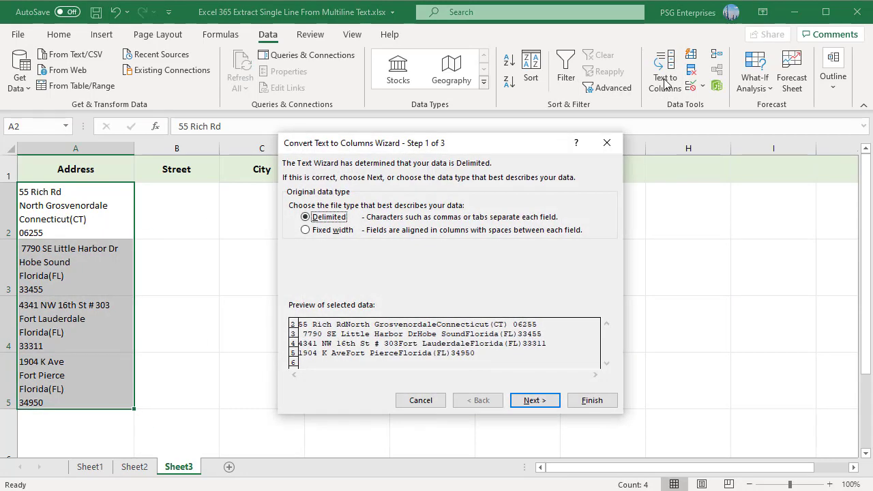
click(534, 401)
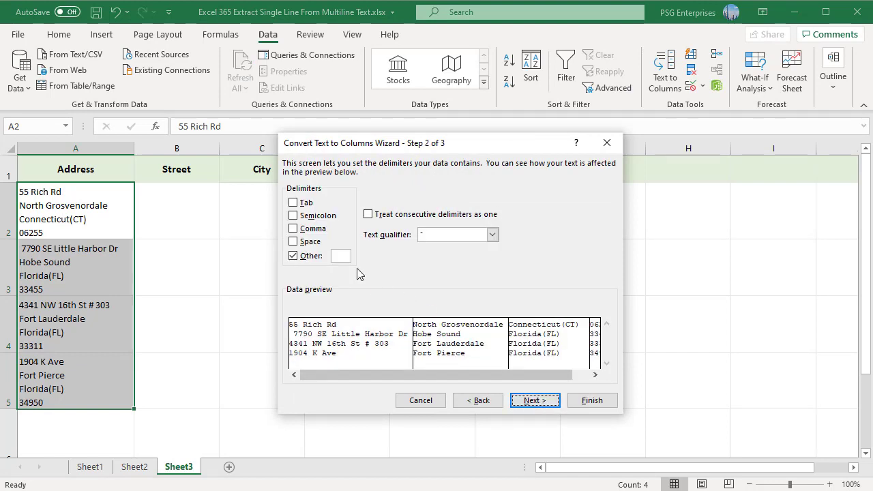
click(534, 400)
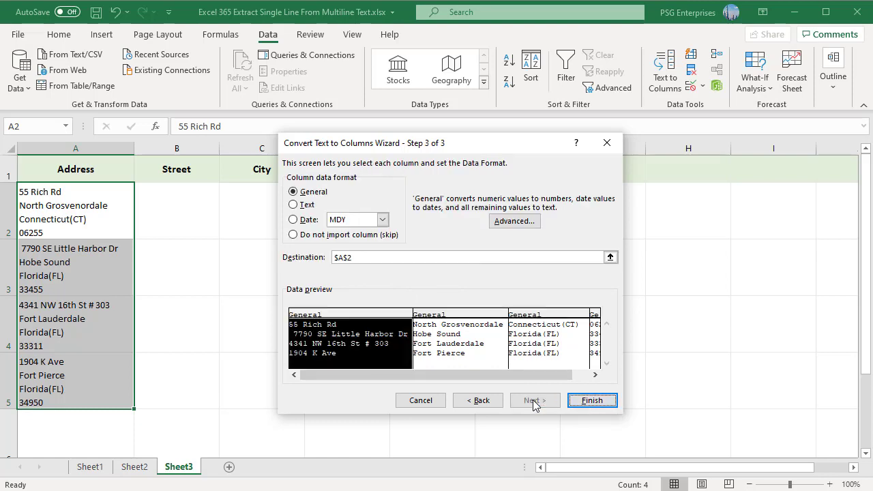
Step: Set the split destination to $B$2 and finish, filling Street, City, State and Zip
click(374, 257)
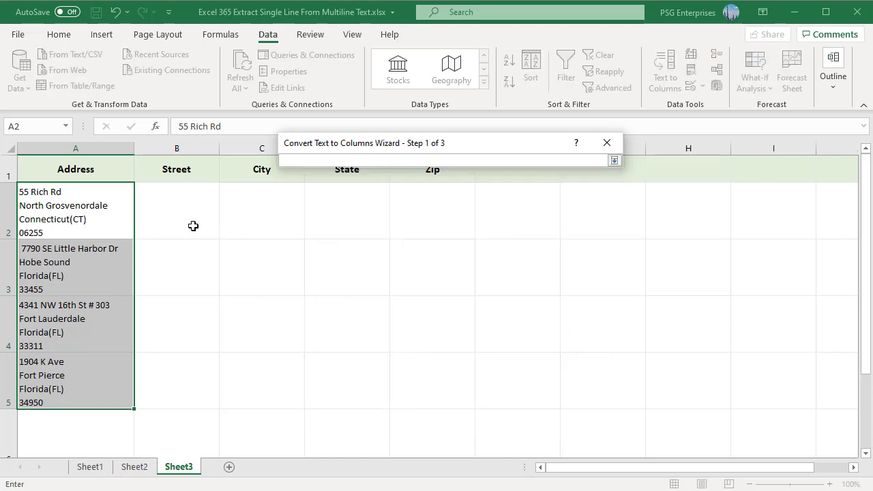
click(169, 220)
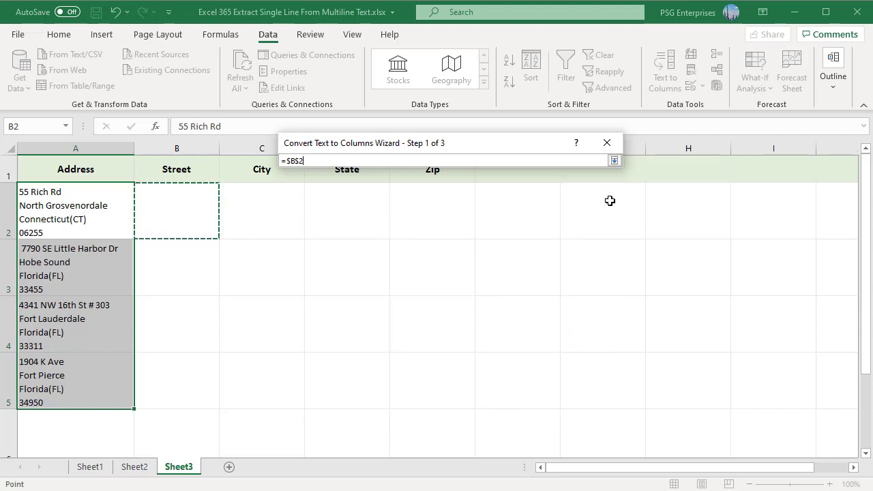
click(614, 161)
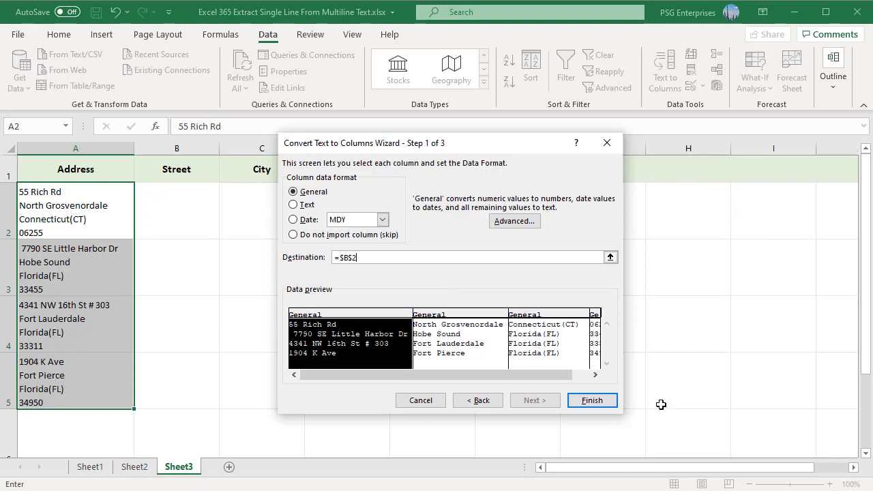
click(593, 401)
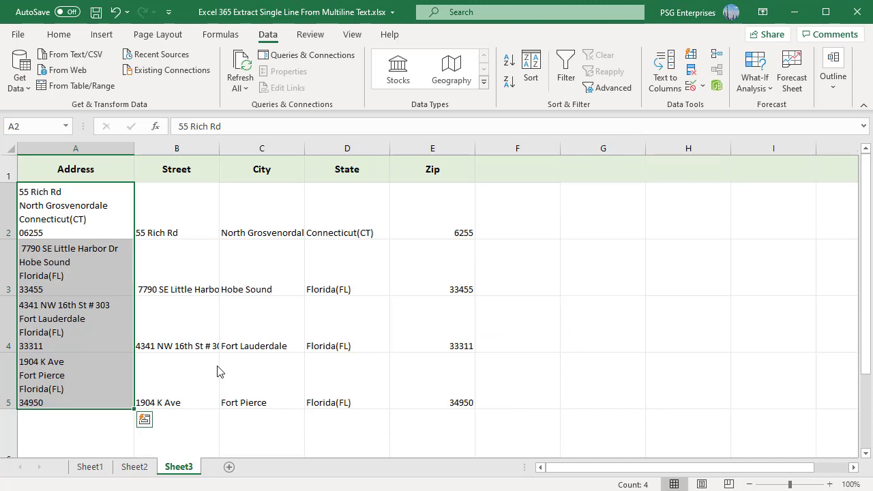
click(727, 362)
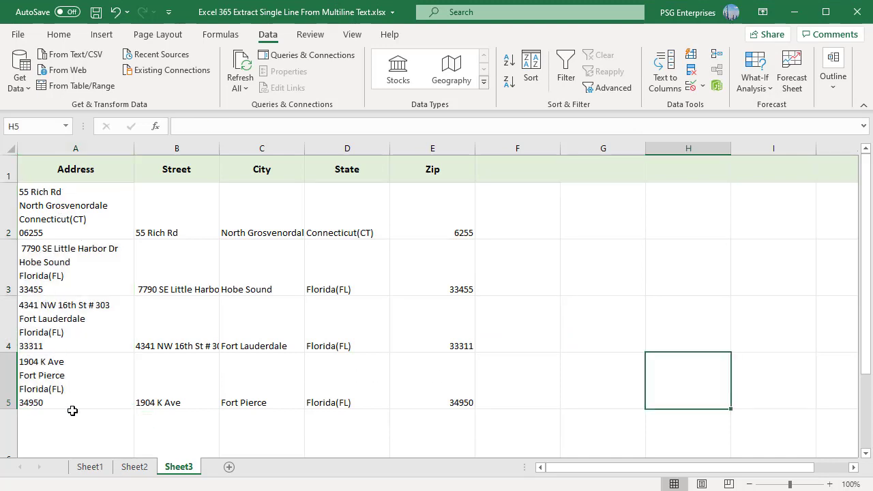